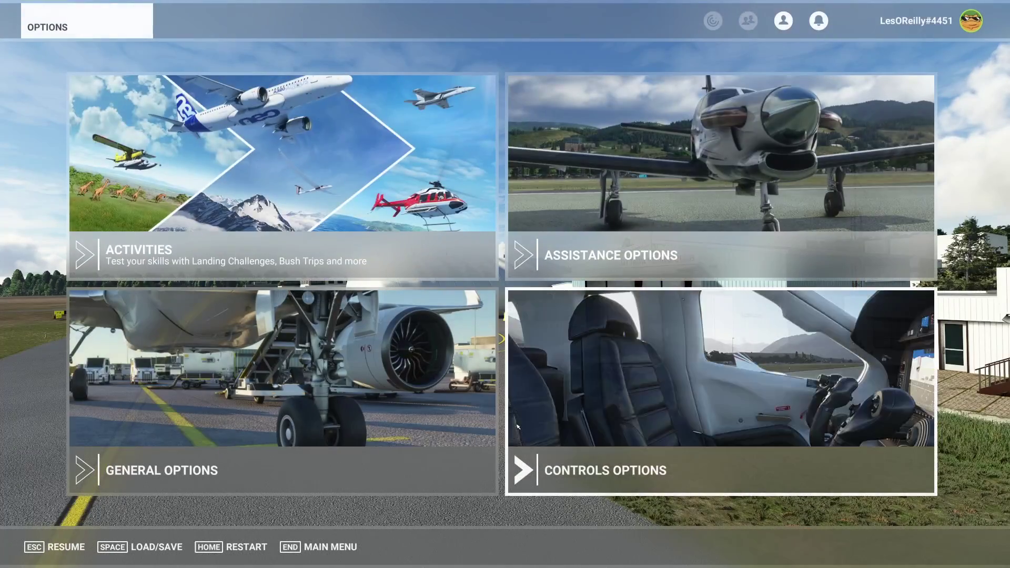
Step: Open the controls options and select the Bravo Throttle Quadrant among the connected devices
click(568, 446)
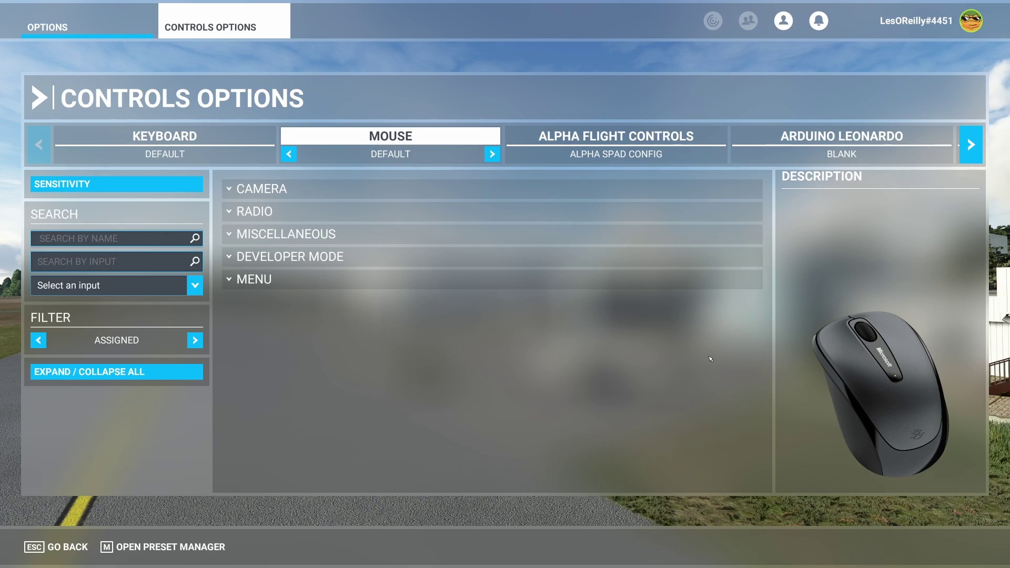
click(972, 151)
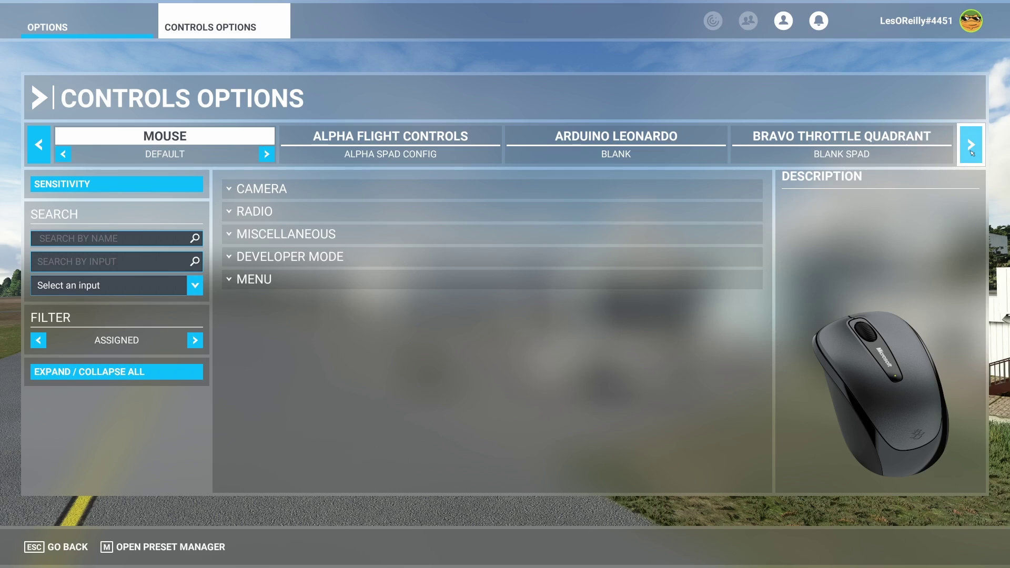
click(972, 152)
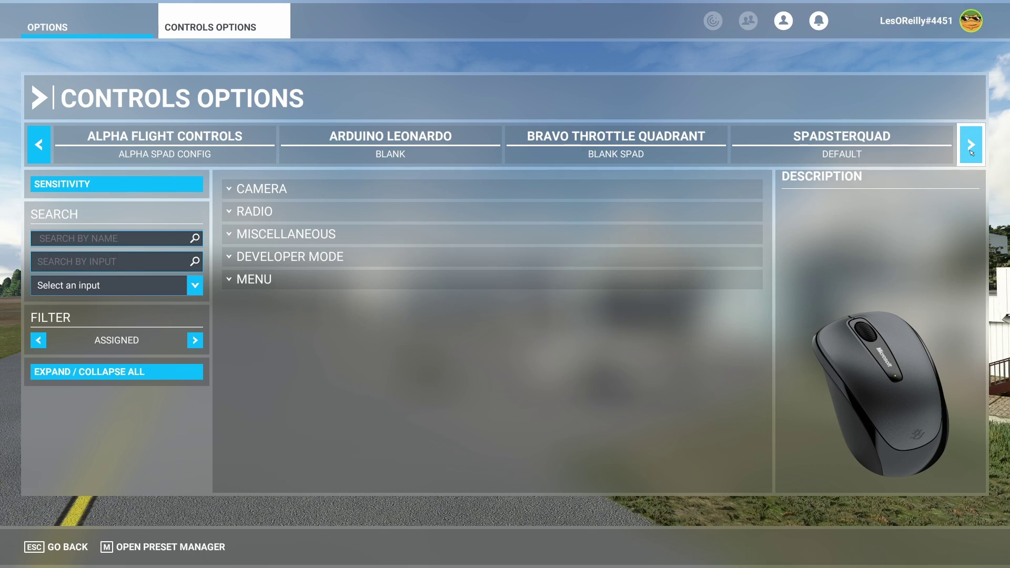
click(625, 139)
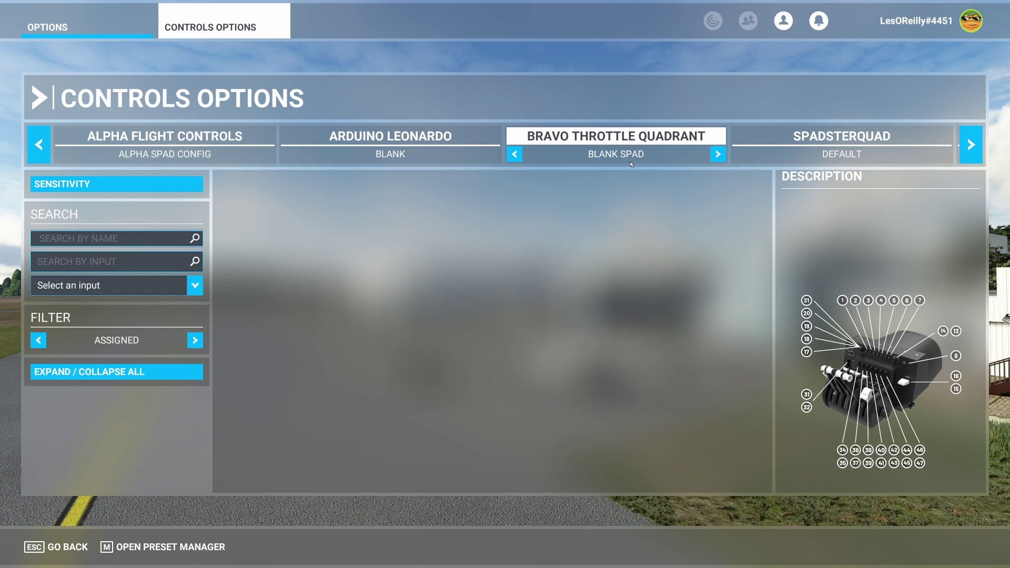
Step: Switch the Bravo Throttle Quadrant to its Default profile and inspect the VOR binding under Radio
click(515, 154)
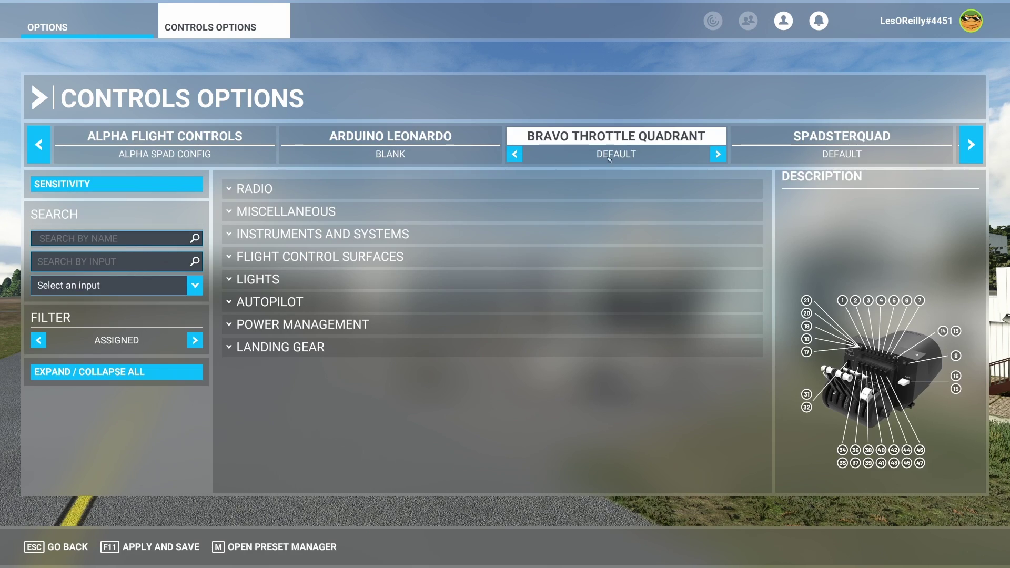
click(229, 194)
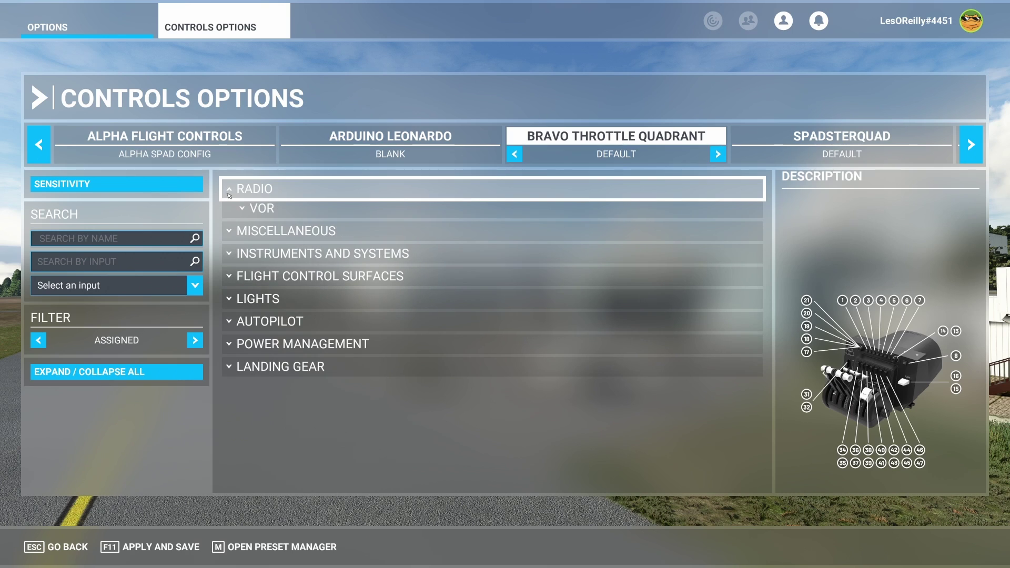
click(235, 209)
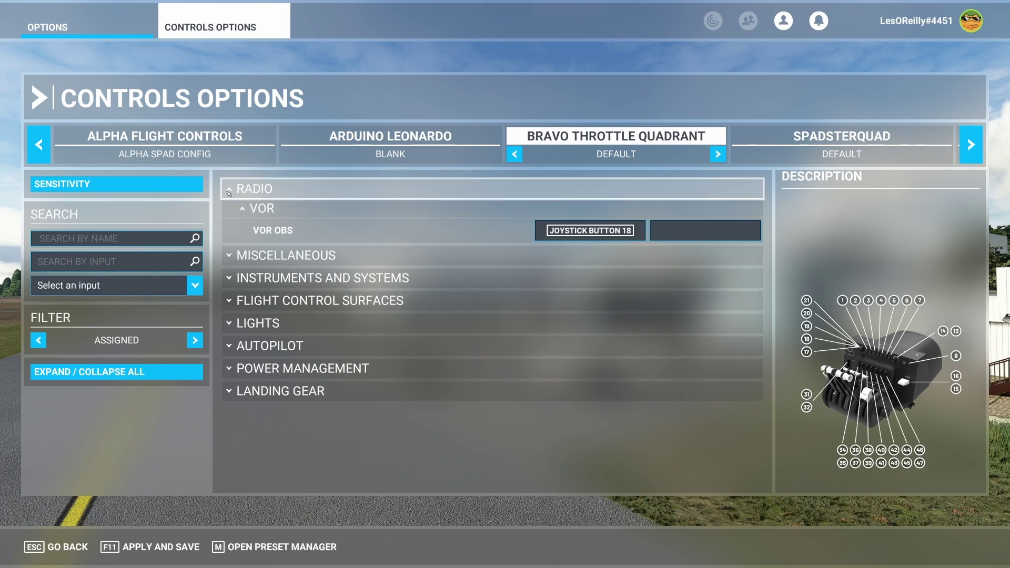
click(229, 192)
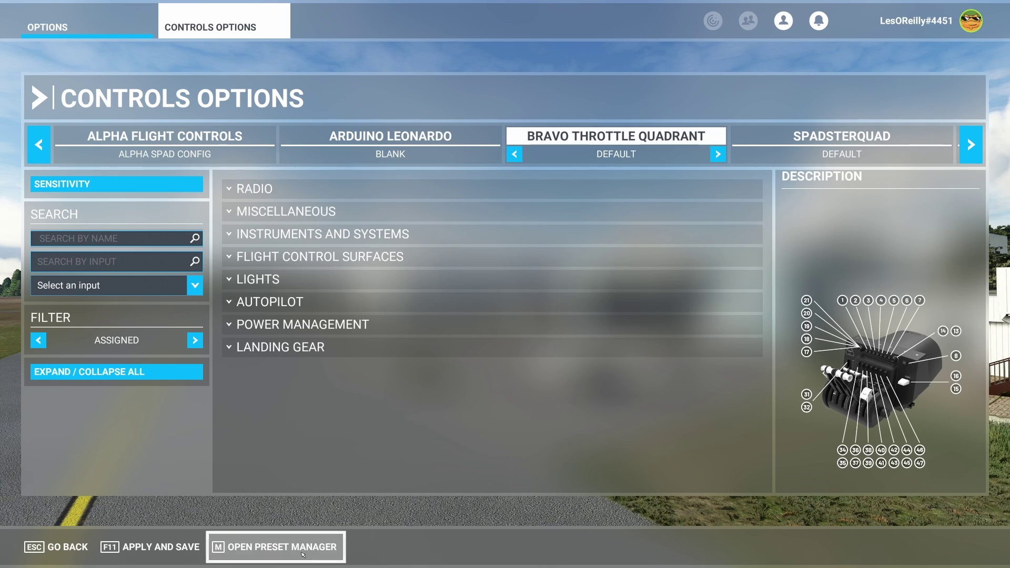
Step: Create a new Bravo Throttle Quadrant input profile named SPADneXt, and apply and save it
click(269, 549)
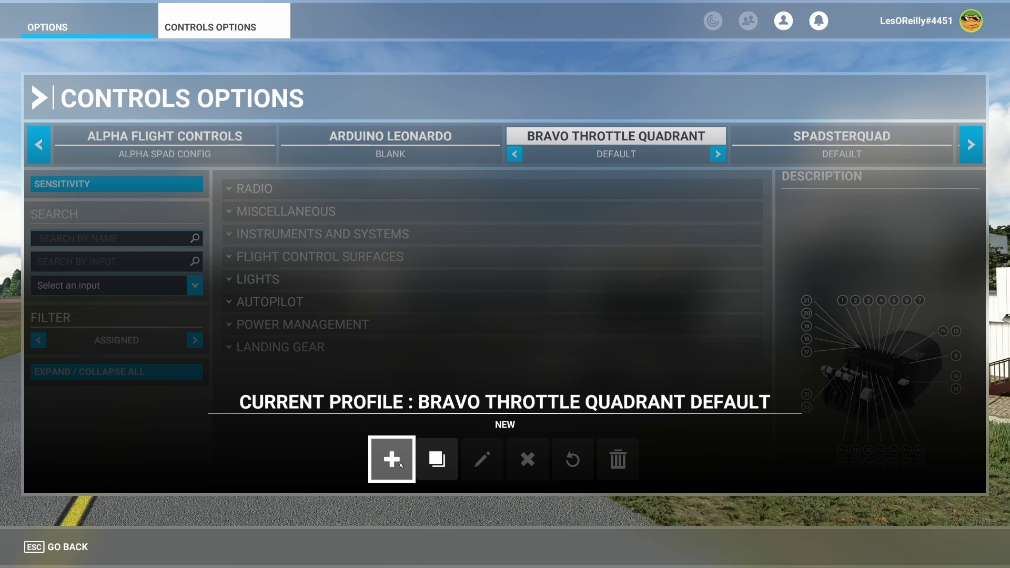
click(401, 465)
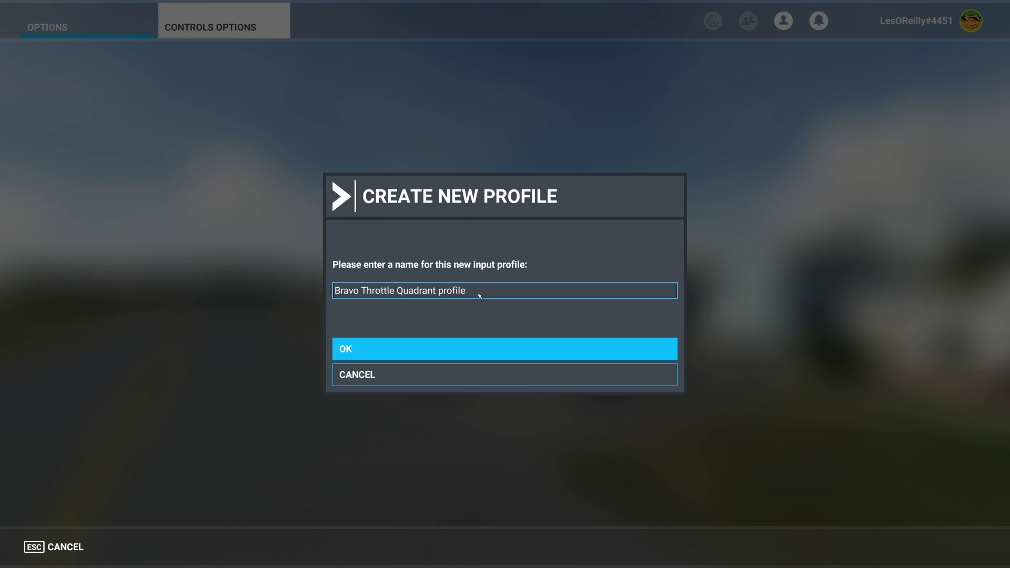
click(463, 292)
key(BackSpace)
key(BackSpace)
key(BackSpace)
key(BackSpace)
key(BackSpace)
key(BackSpace)
key(BackSpace)
key(BackSpace)
key(BackSpace)
key(BackSpace)
key(BackSpace)
key(BackSpace)
key(BackSpace)
key(BackSpace)
key(BackSpace)
key(BackSpace)
key(BackSpace)
key(BackSpace)
key(BackSpace)
key(BackSpace)
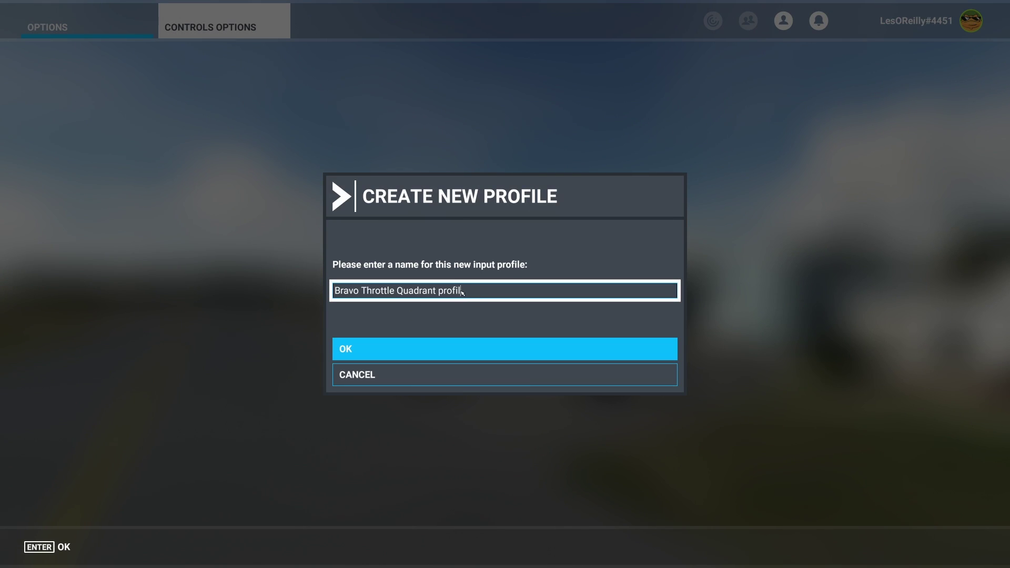
text(SPAD)
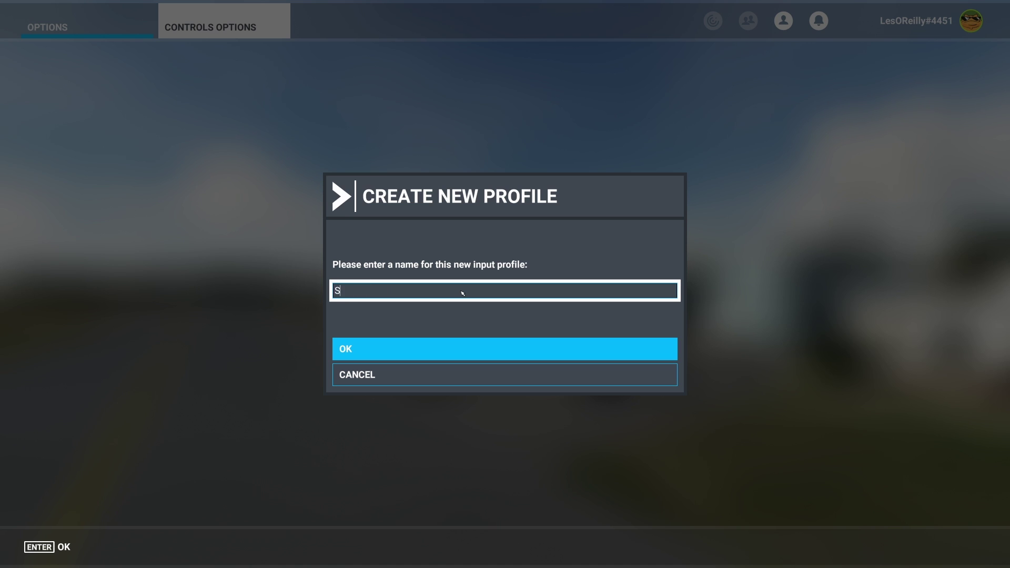
text(next)
key(BackSpace)
key(BackSpace)
text(Xt)
click(394, 345)
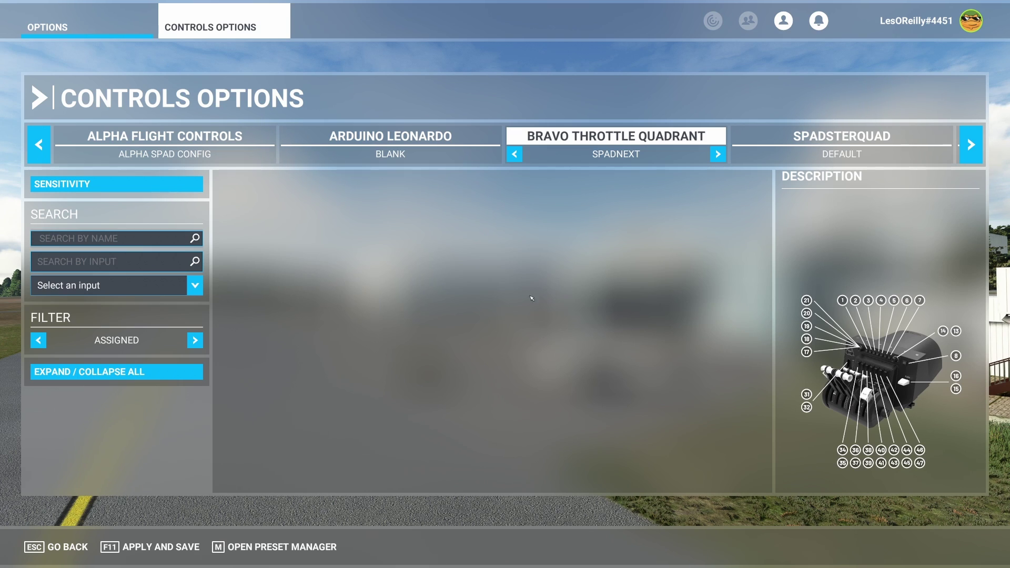
click(154, 550)
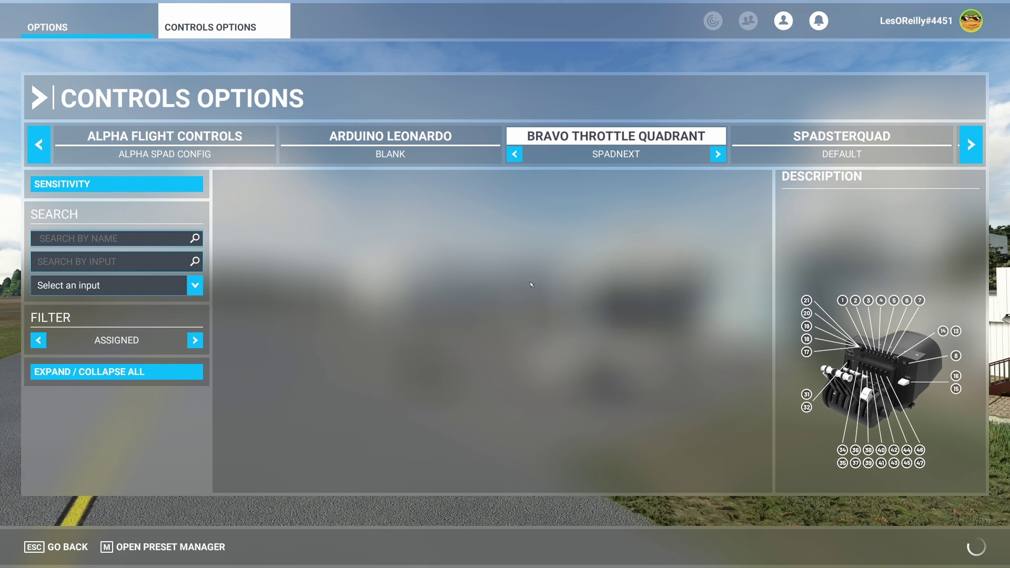
Step: Look at the Bravo Throttle Quadrant's Default profile again, switch back to the SPADneXt profile, and save
click(516, 157)
click(516, 156)
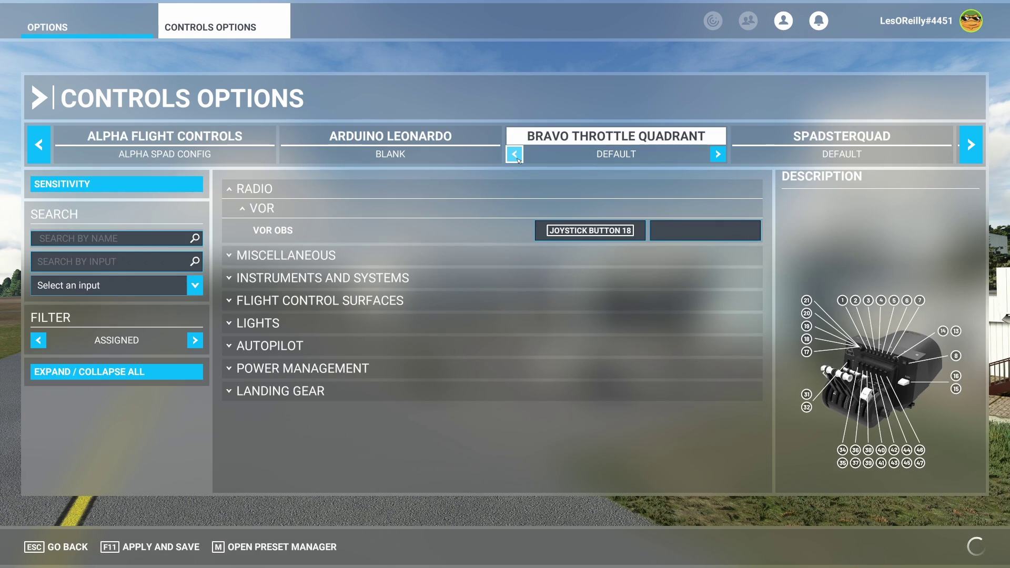
click(516, 156)
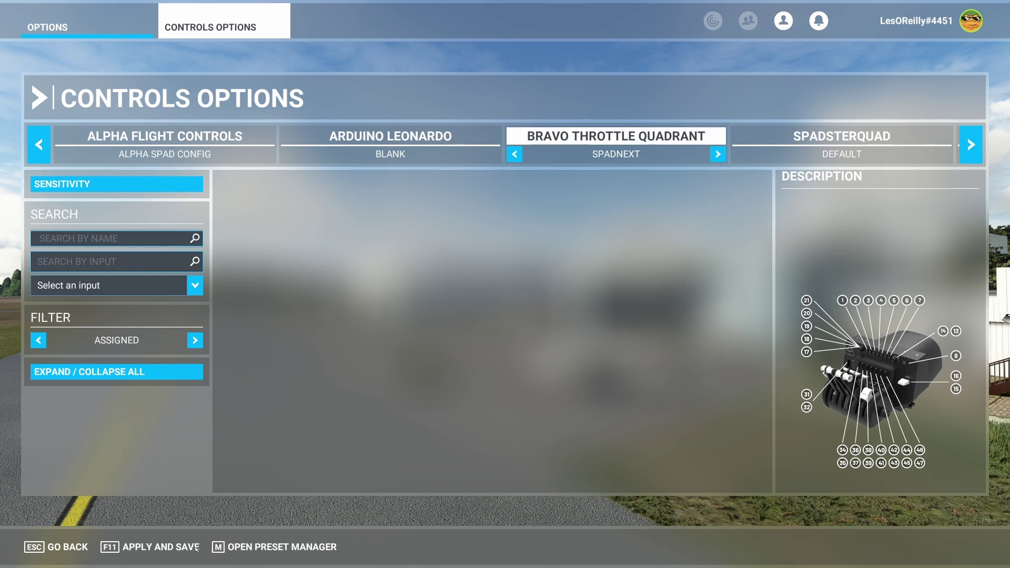
key(F11)
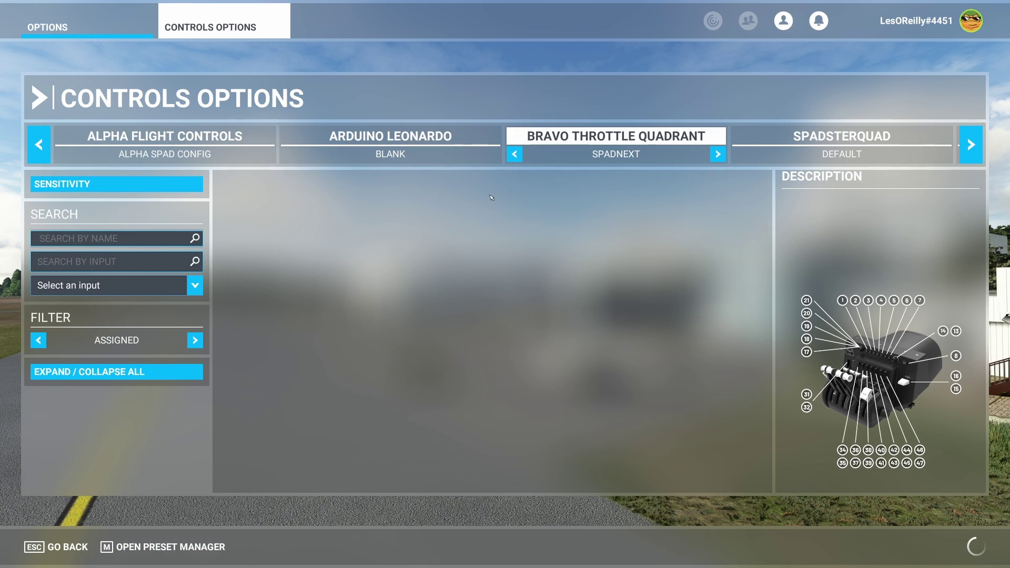
Step: Select Alpha Flight Controls and review its Cockpit Camera and Primary Control Surfaces bindings
click(224, 143)
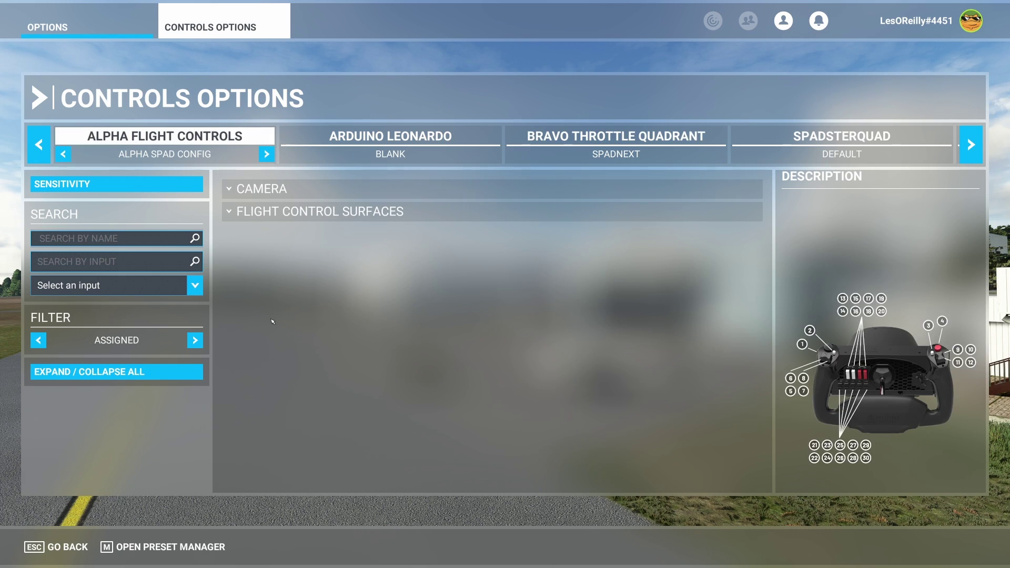
click(230, 193)
click(239, 209)
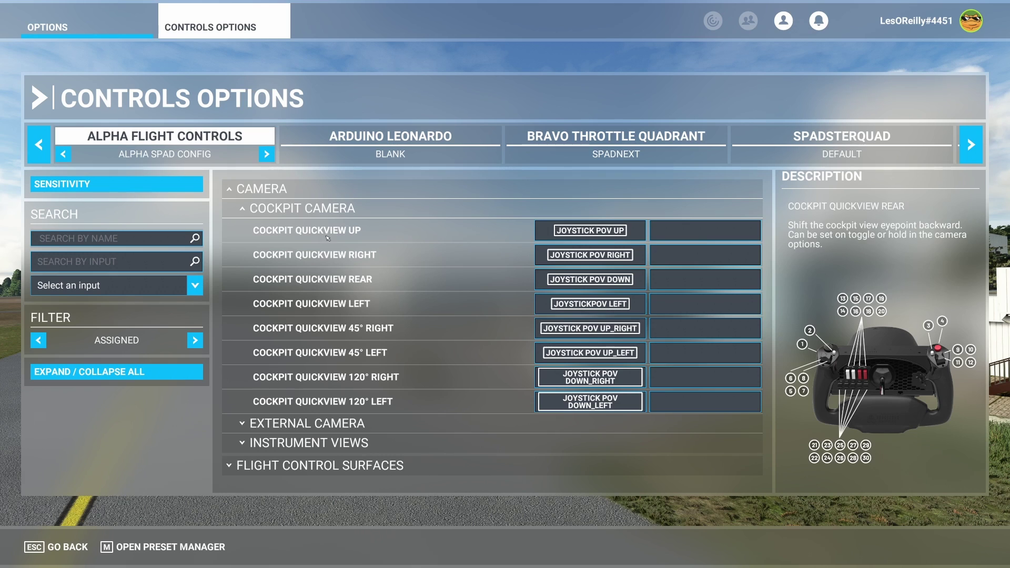
click(233, 191)
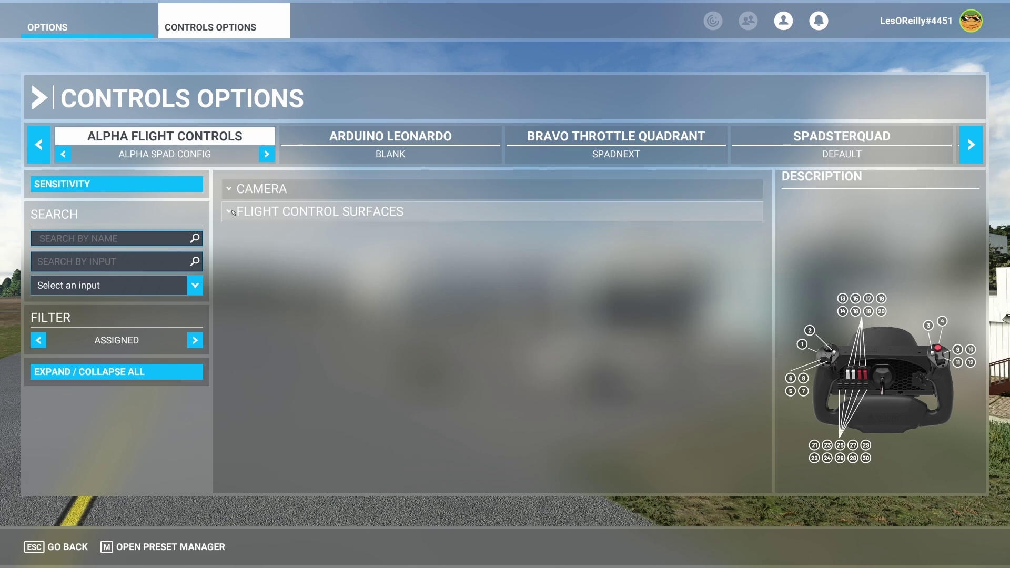
click(232, 213)
click(241, 232)
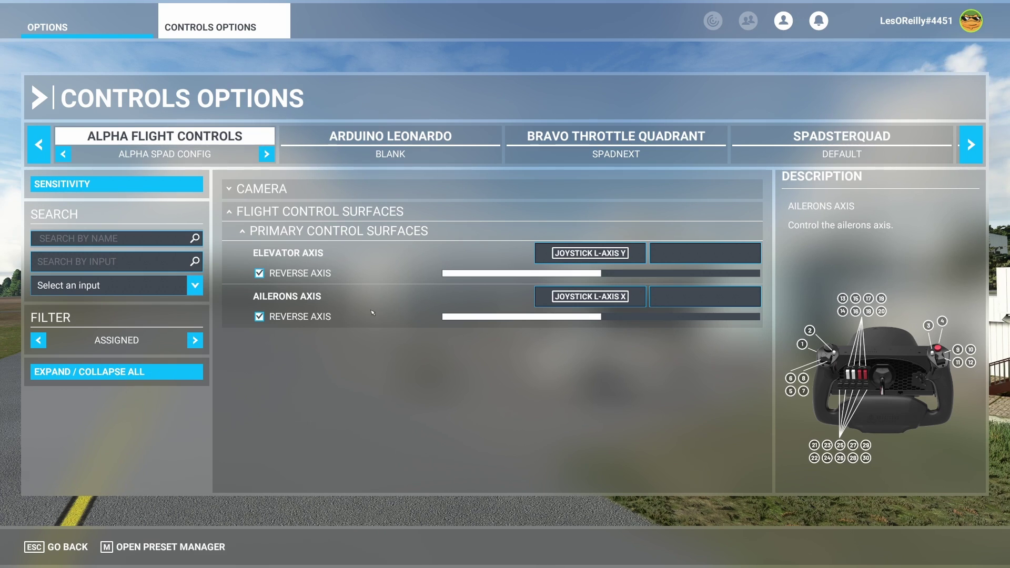
Step: Review the Alpha Flight Controls sensitivity curves and recheck the Cockpit Camera quickview bindings
click(152, 184)
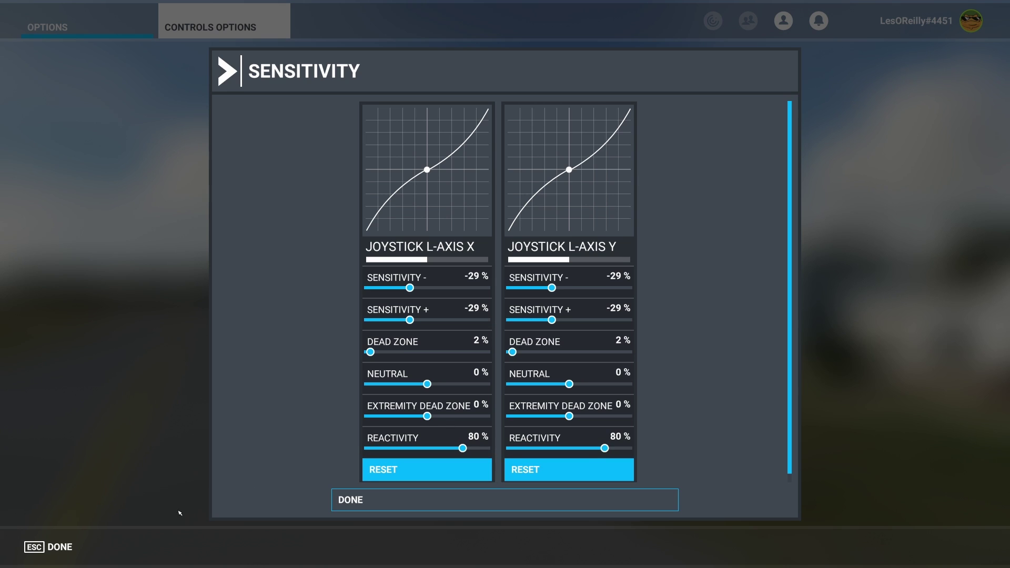
click(72, 548)
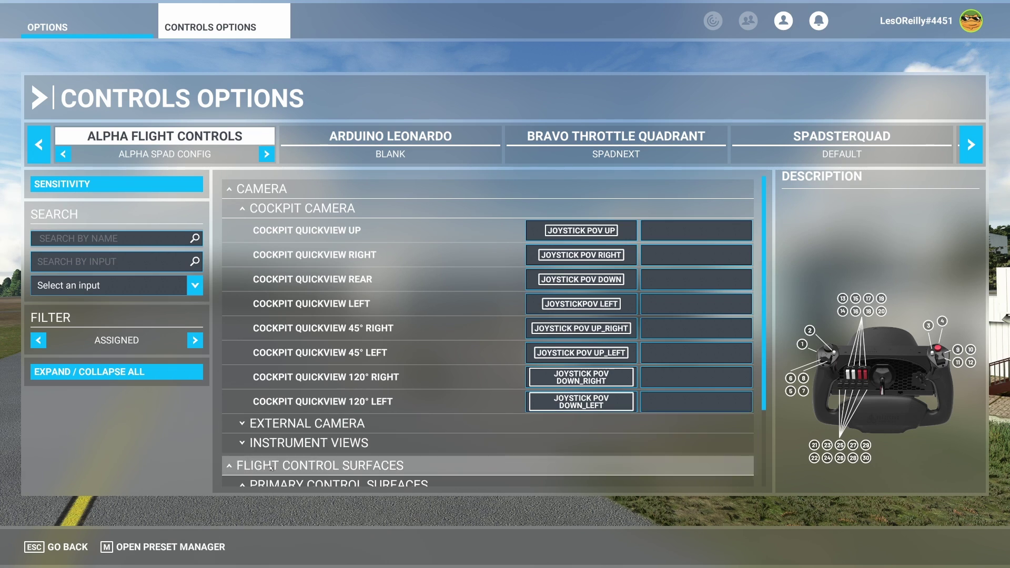
click(316, 209)
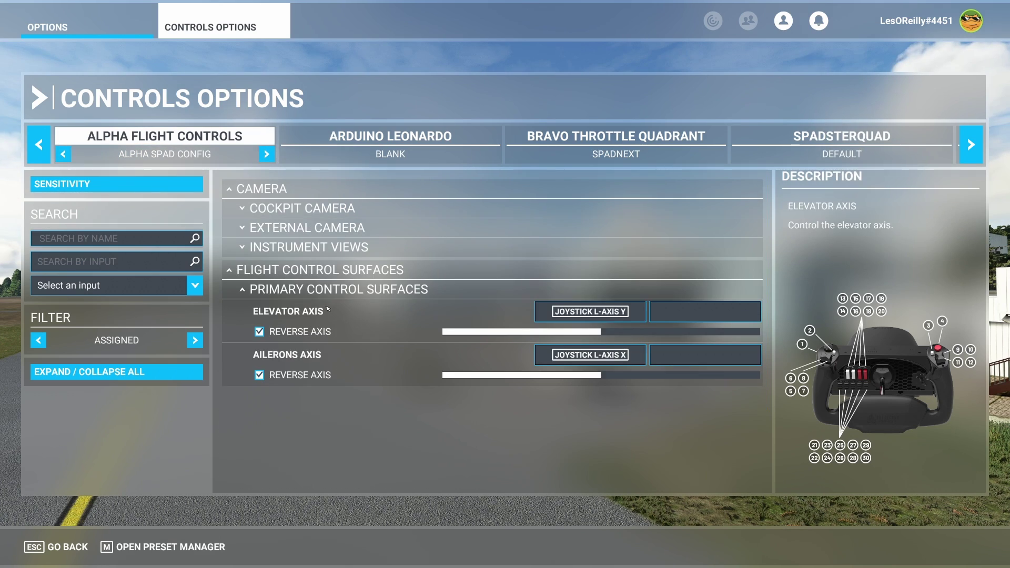
click(247, 209)
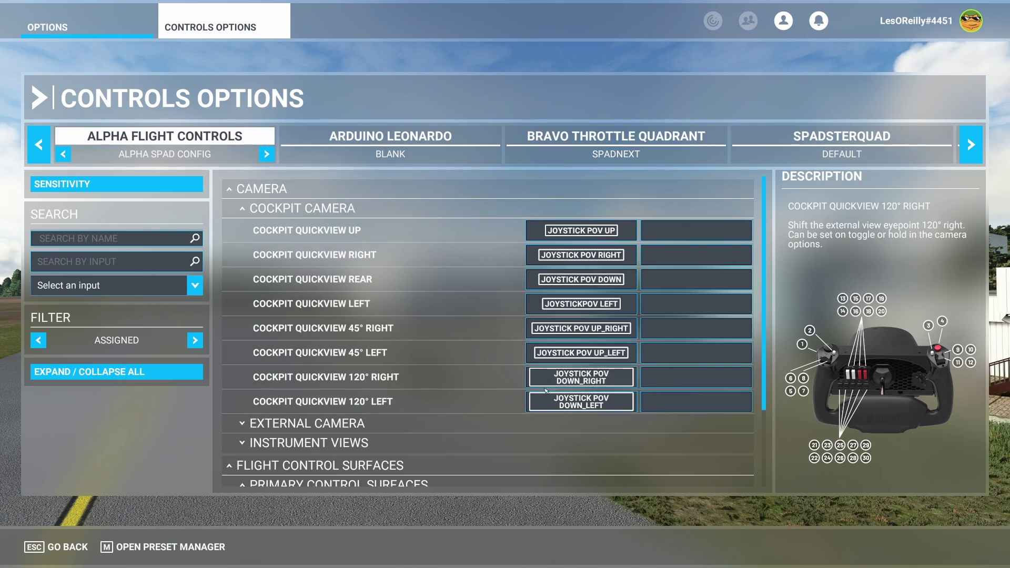
Step: Review the bindings of the Alpha Flight Controls Default profile and view its preset management options
click(266, 154)
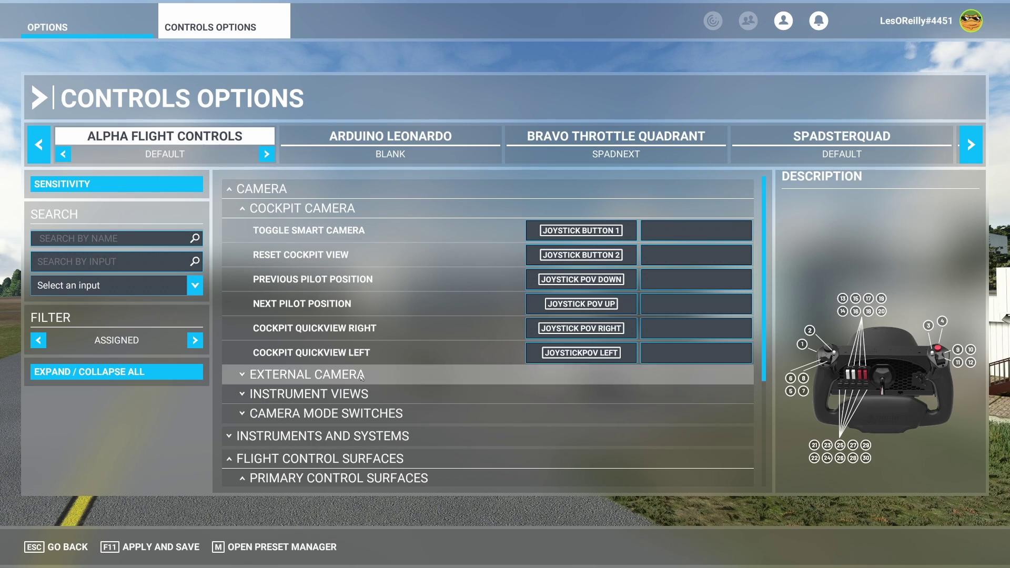
scroll(407, 389, down, 3)
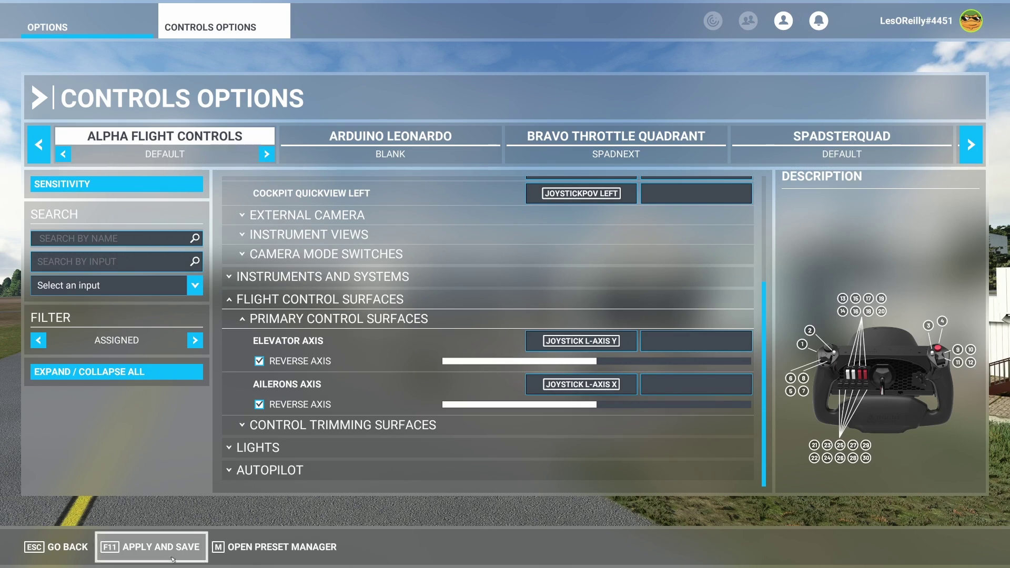
click(259, 550)
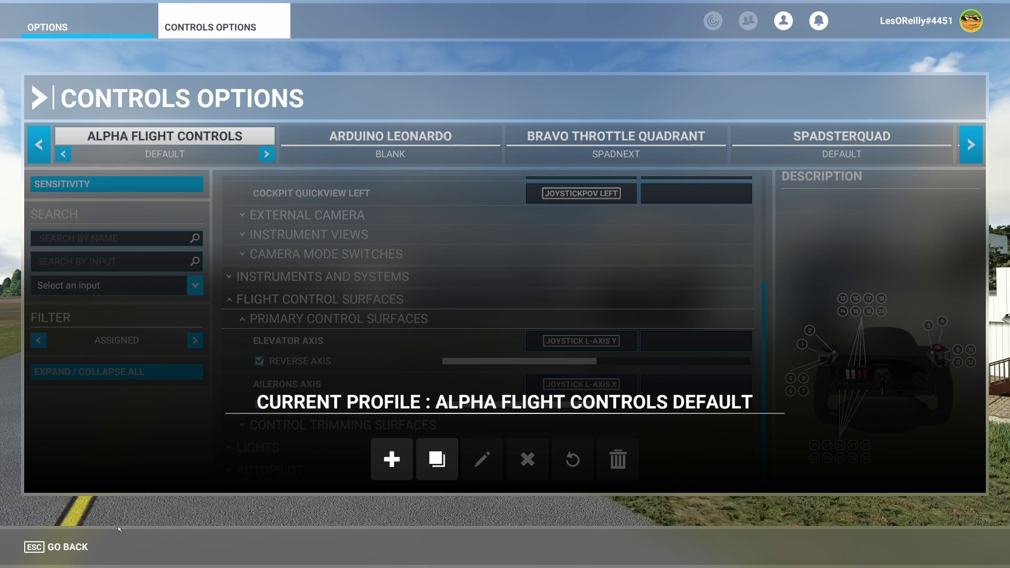
click(60, 547)
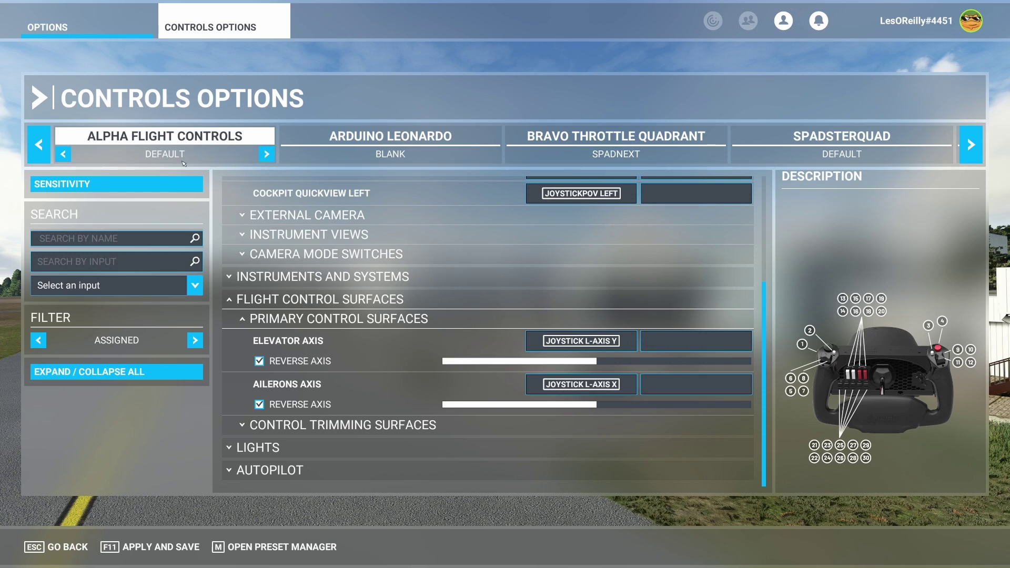
Step: Return Alpha Flight Controls to the Alpha SPAD Config profile, and apply and save it
click(265, 156)
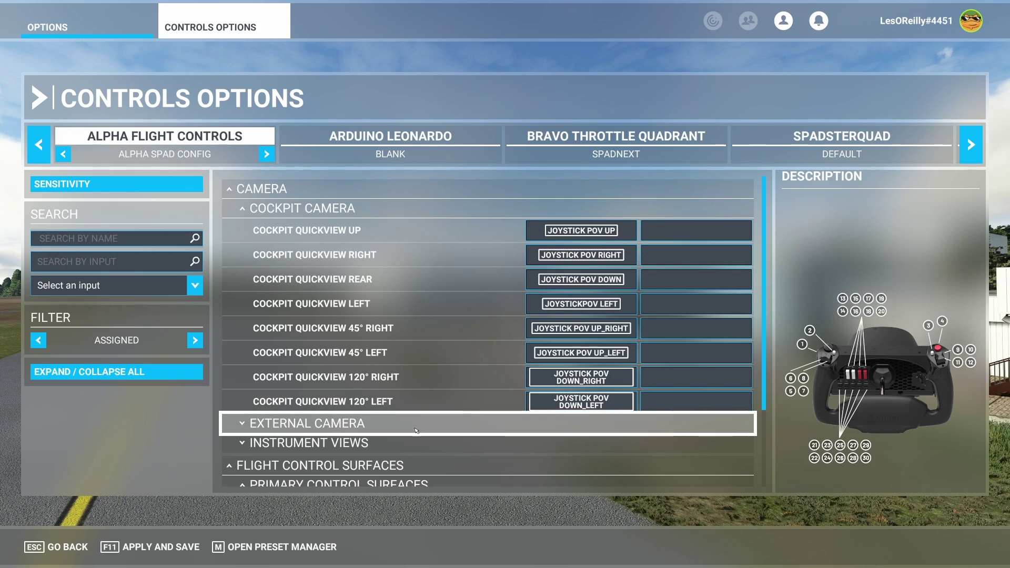
key(m)
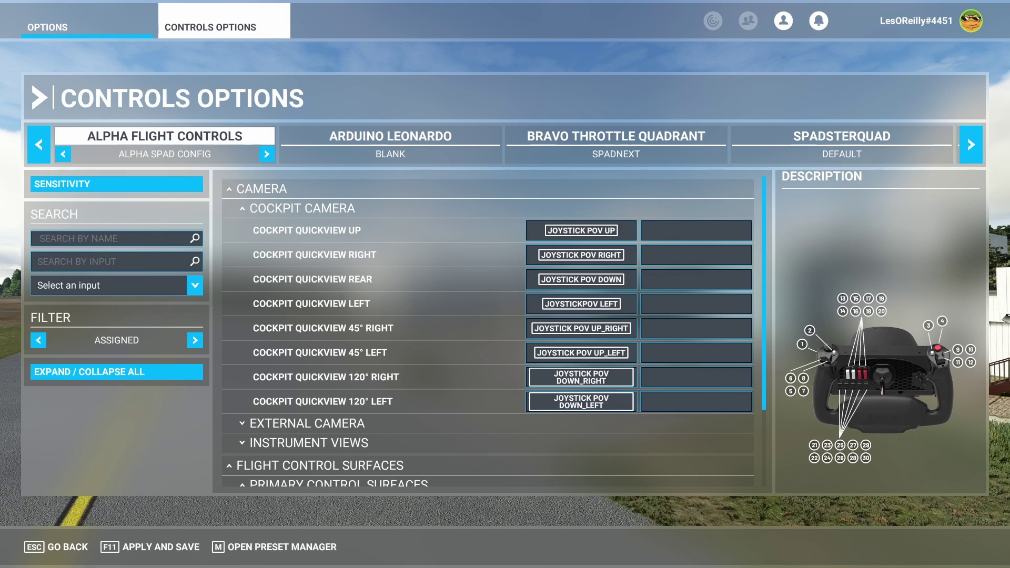
click(150, 547)
Step: Select the T.A320 Pilot joystick and review the Drone Camera bindings in its T.A320 SPAD Config profile
click(972, 145)
click(879, 137)
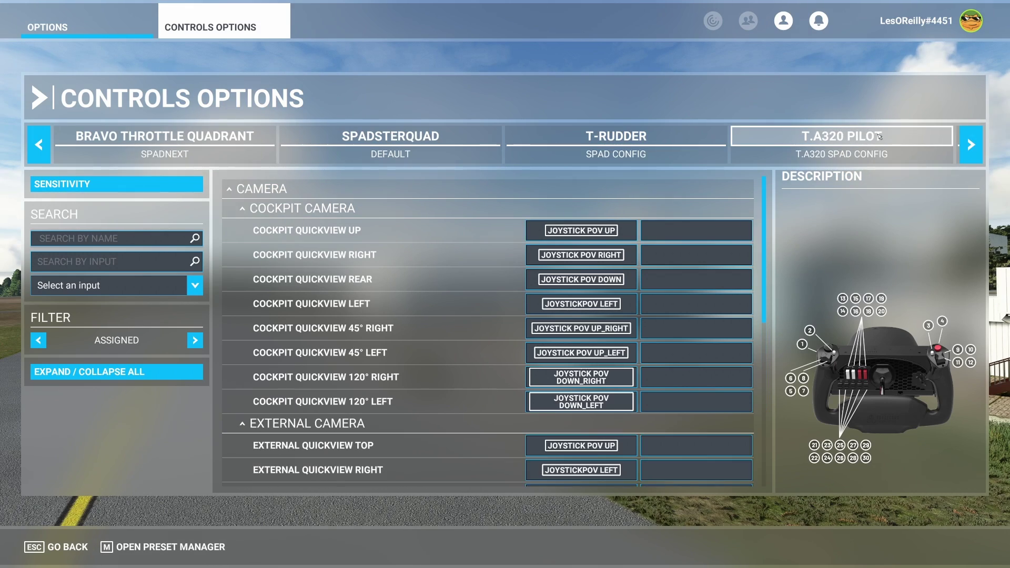
click(879, 137)
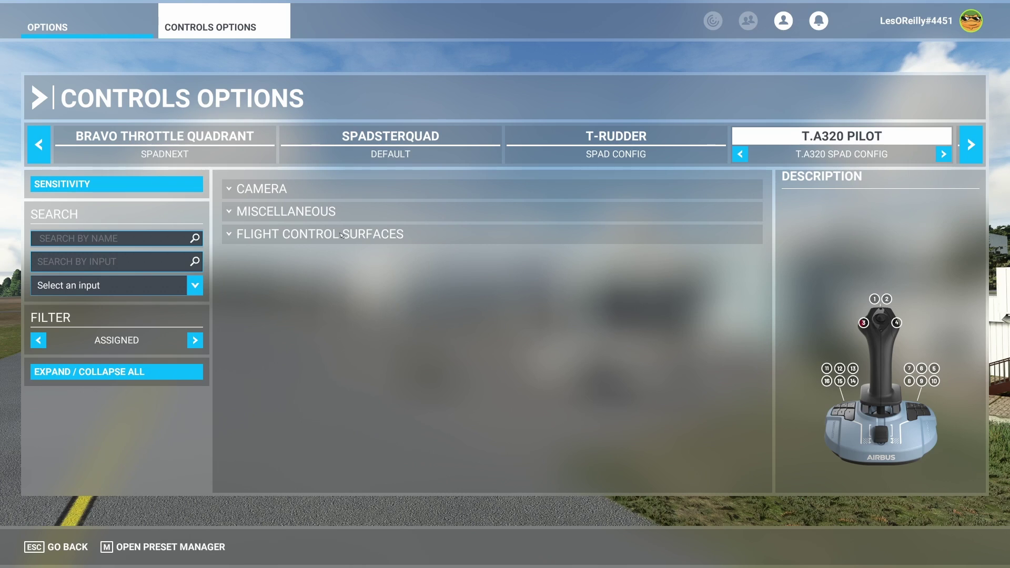
click(269, 193)
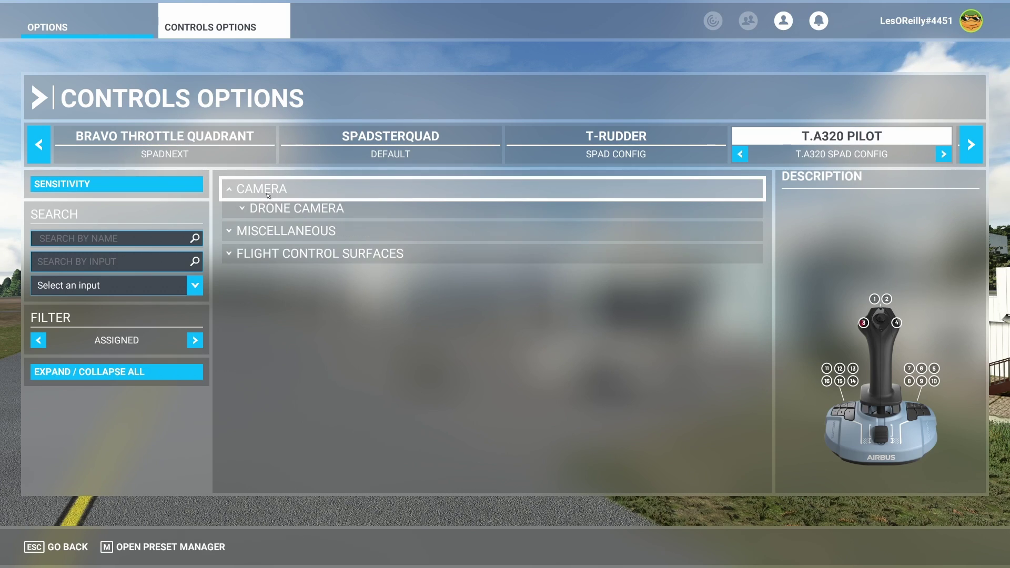
click(271, 209)
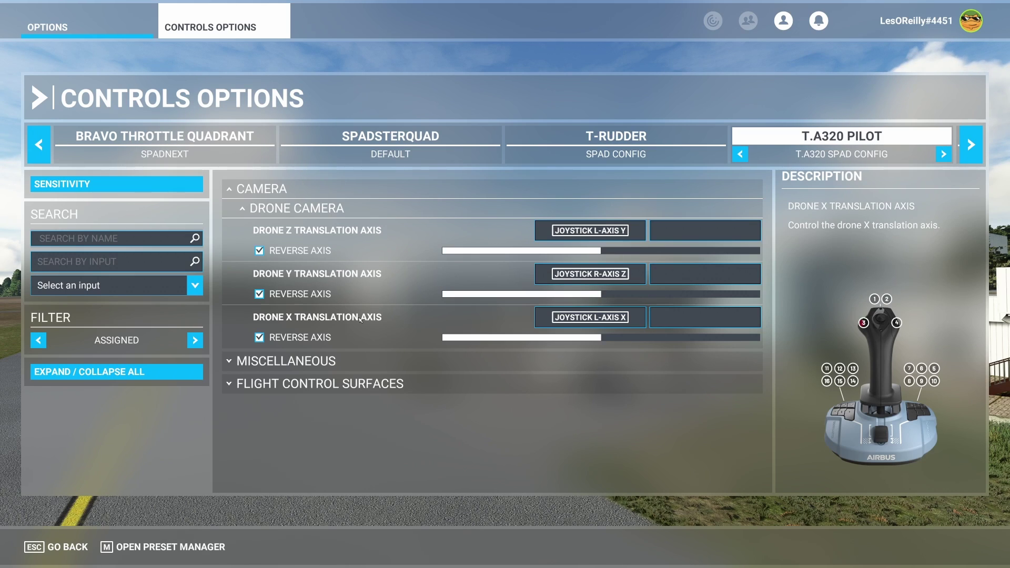
Step: Review the T.A320 Pilot's primary control surface bindings and open the TCA Q-Eng 1&2 device's profile
click(337, 383)
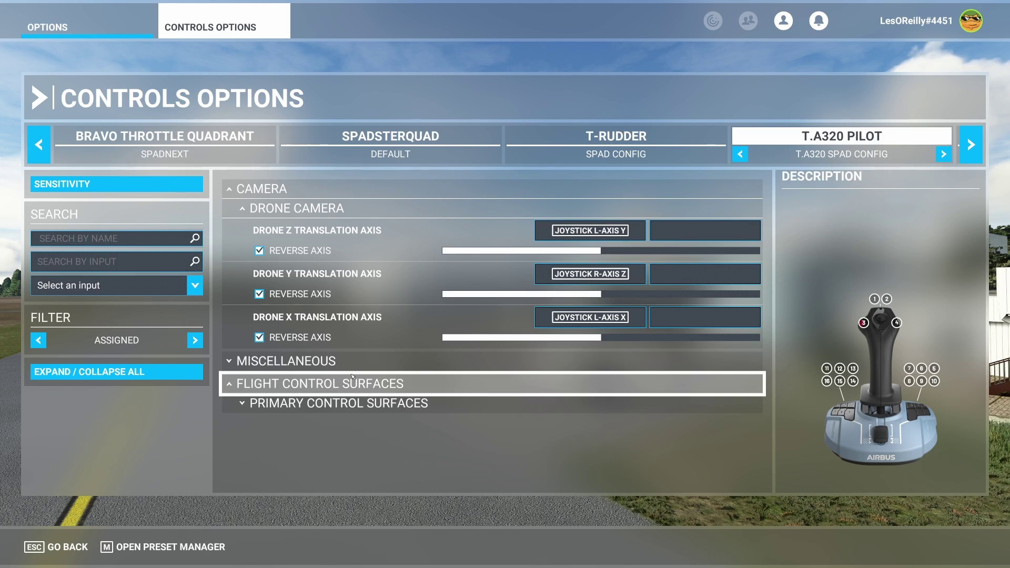
click(352, 404)
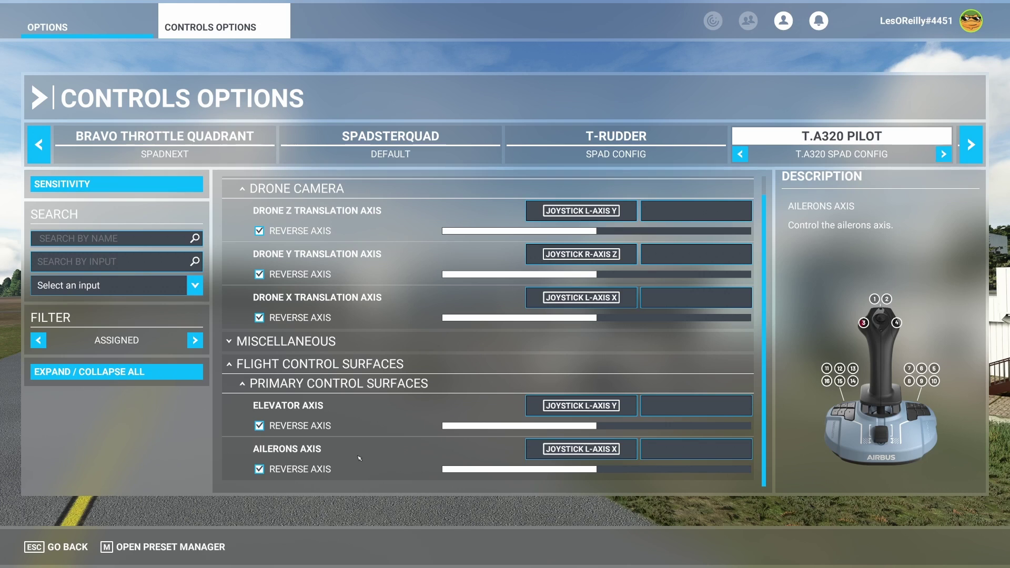
scroll(360, 457, up, 1)
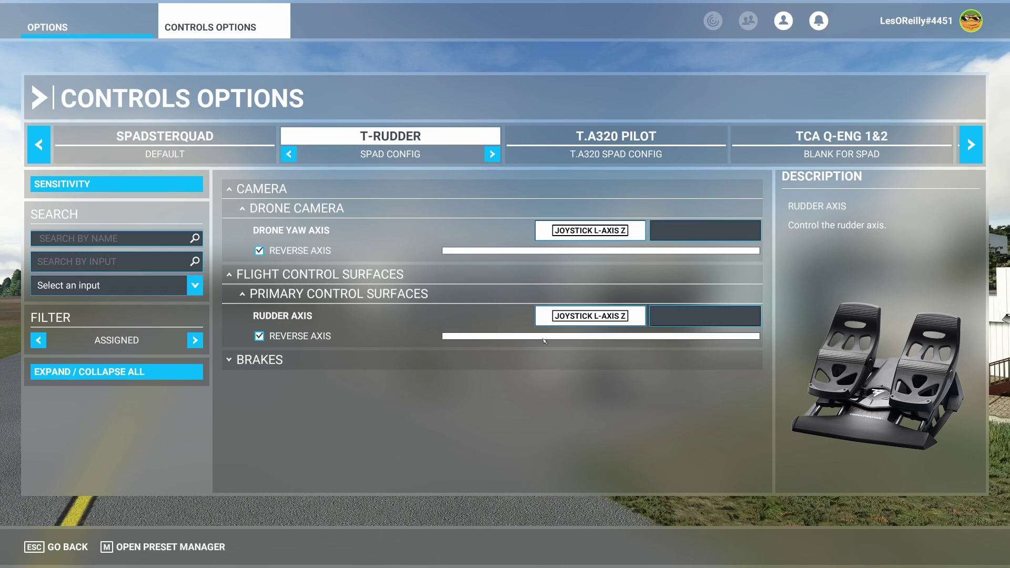
click(817, 146)
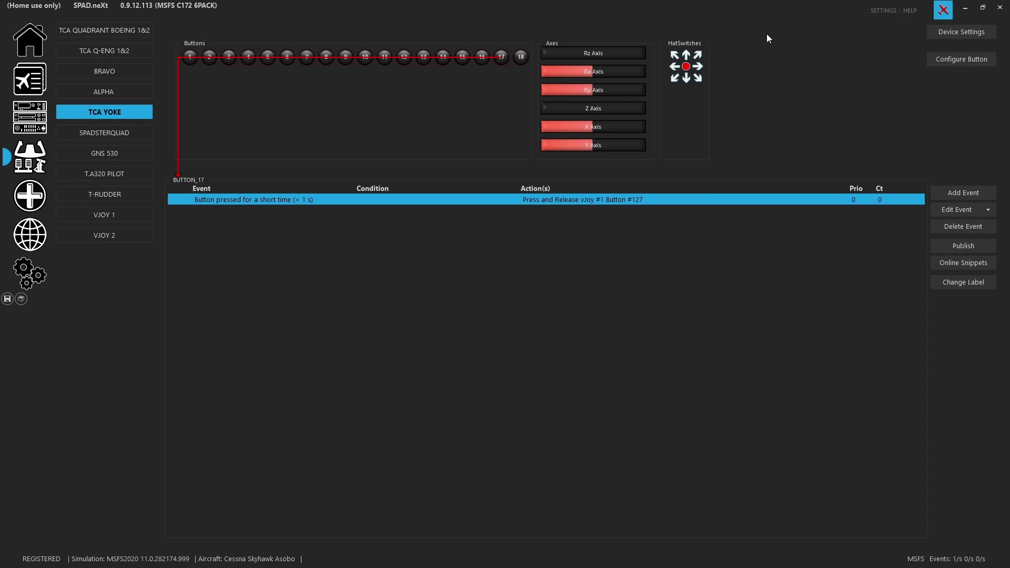
Step: In SPAD.neXt, check the TCA Yoke's Rz, Rx, Ry, X and Y axes for programmed events
click(595, 53)
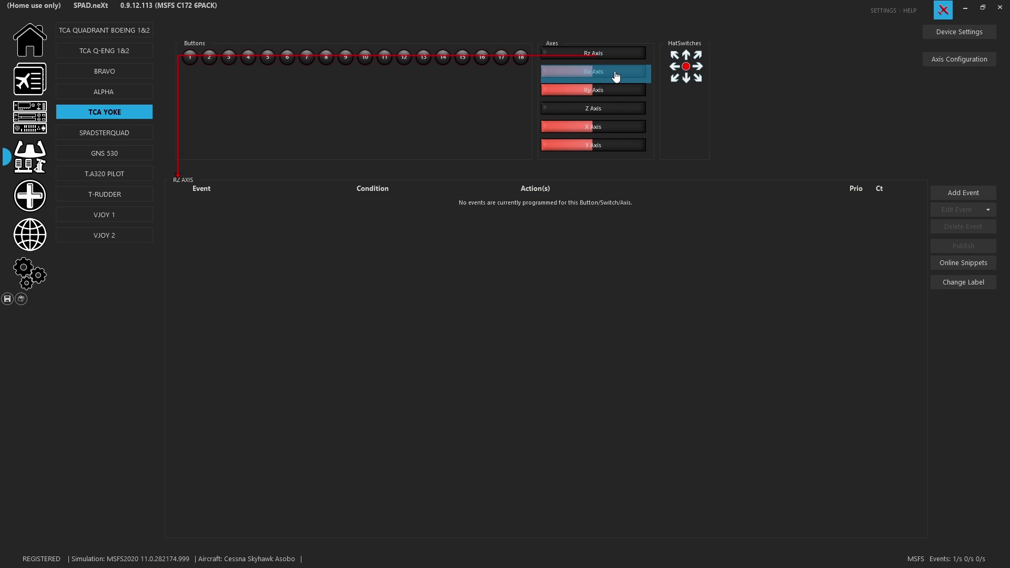
click(603, 76)
click(615, 95)
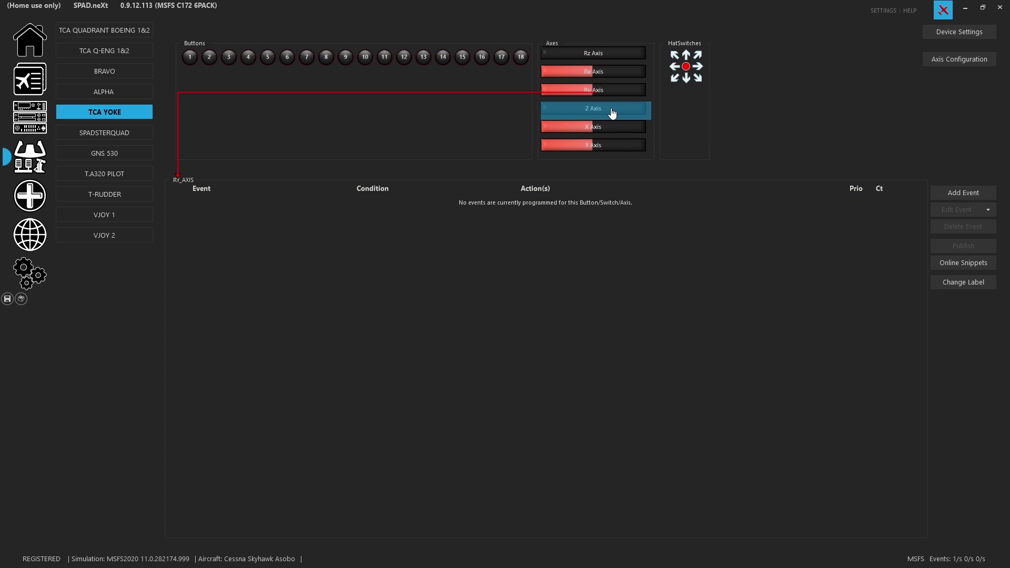
click(610, 128)
click(614, 150)
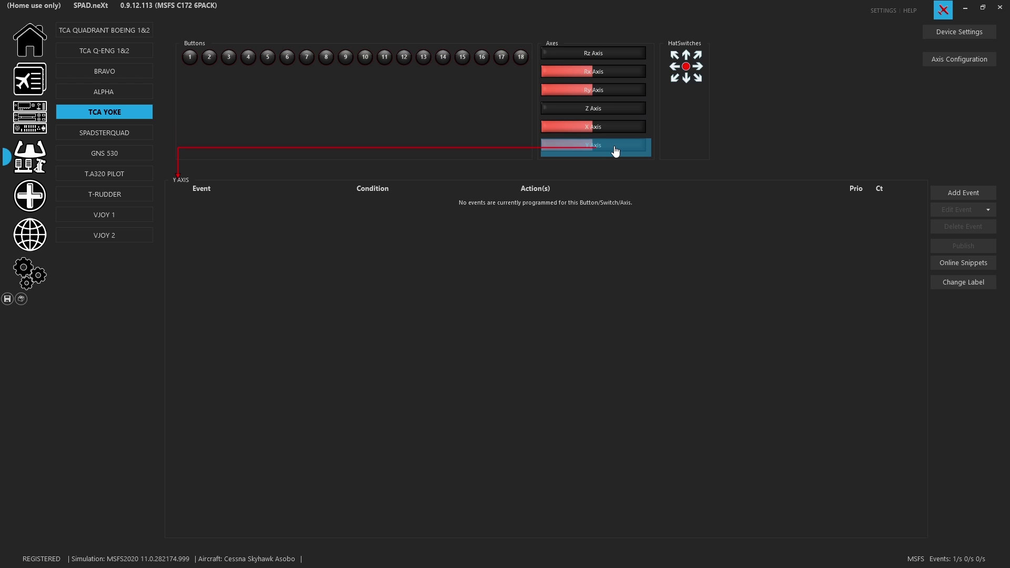
click(602, 63)
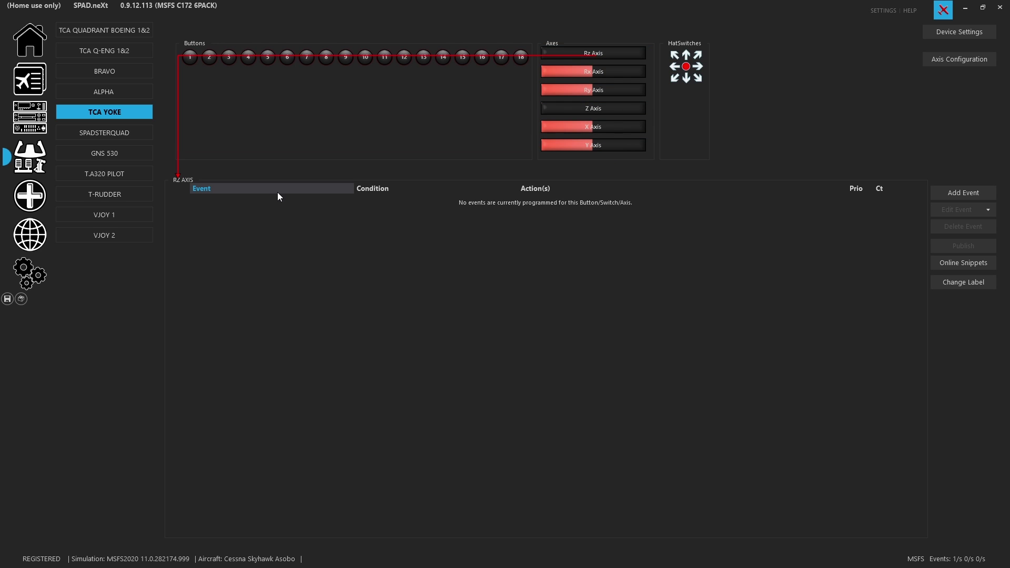
Step: Examine the events programmed on buttons 1, 2 and 3 of the TCA Yoke
click(190, 62)
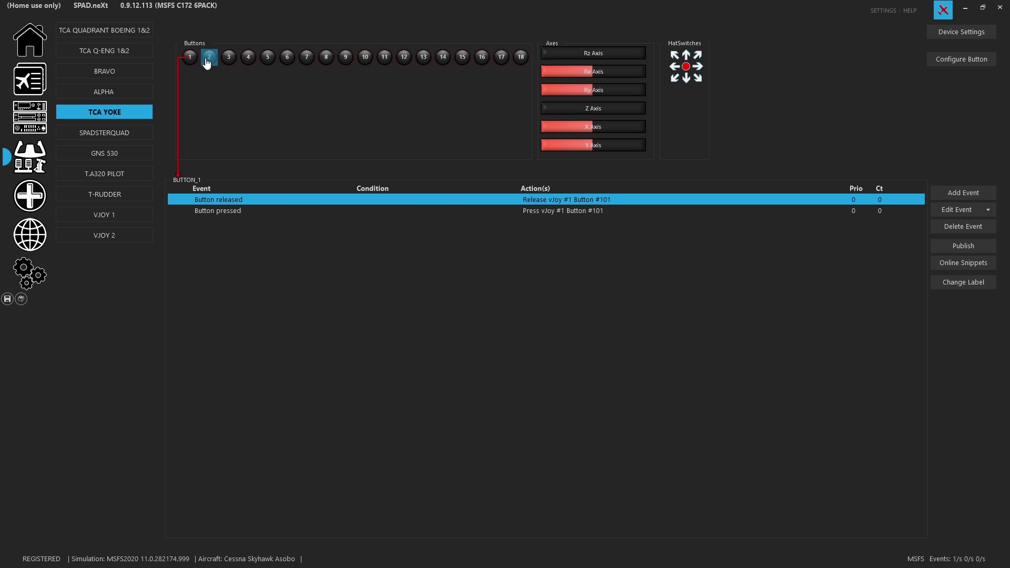
click(209, 60)
click(234, 63)
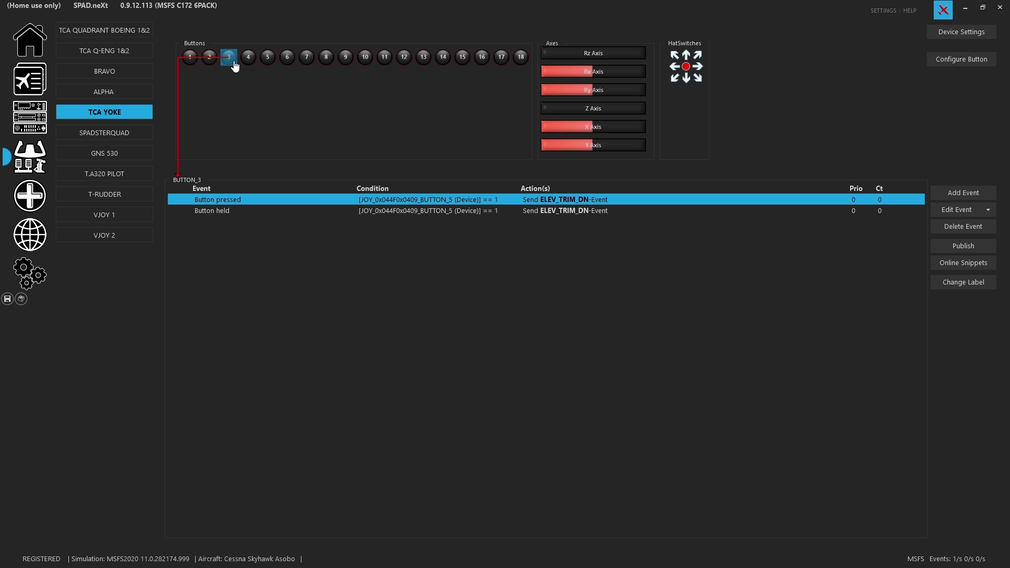